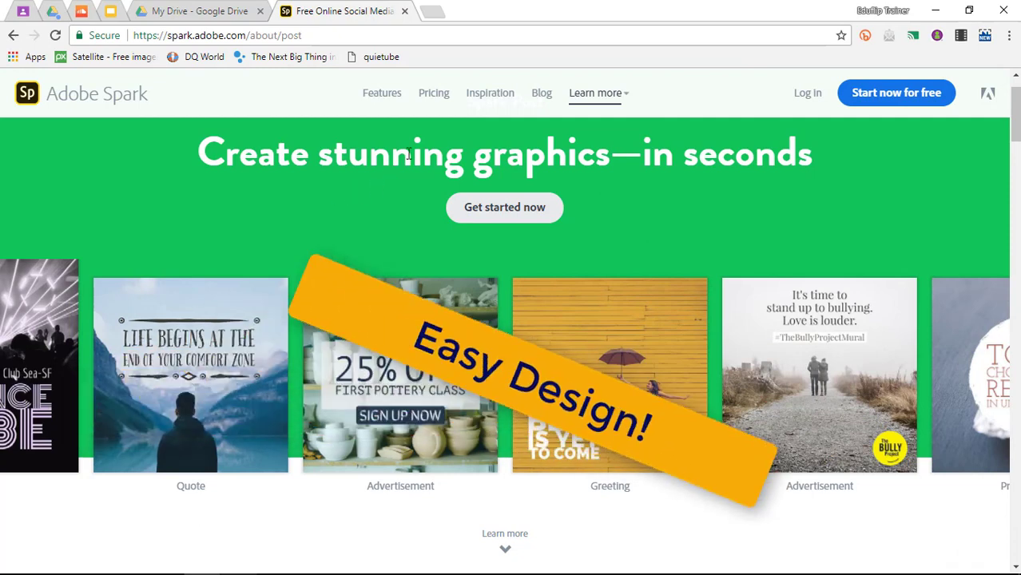
# View the Adobe Spark pricing page and return to the Post overview page.
pyautogui.click(436, 95)
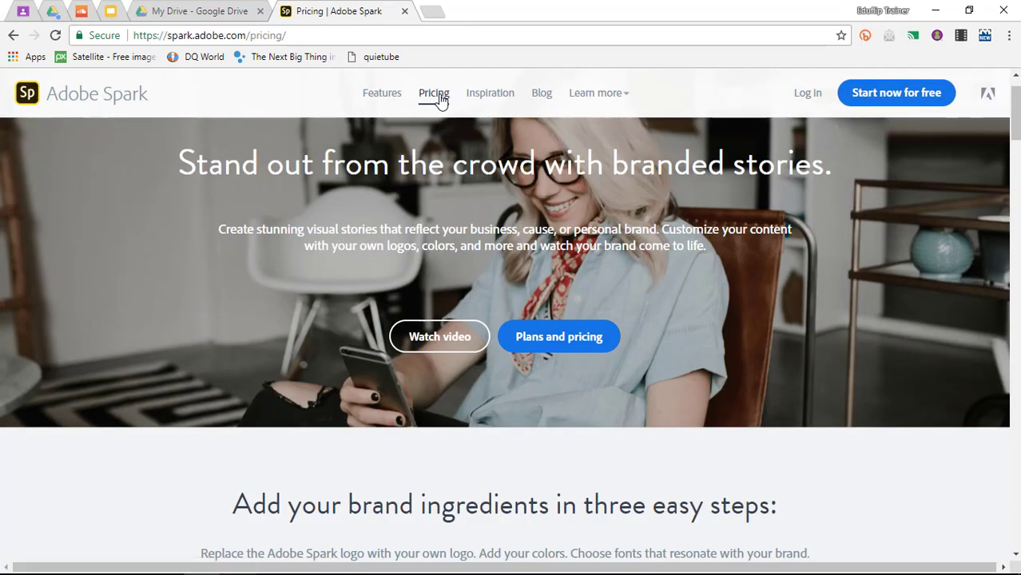
pyautogui.click(15, 37)
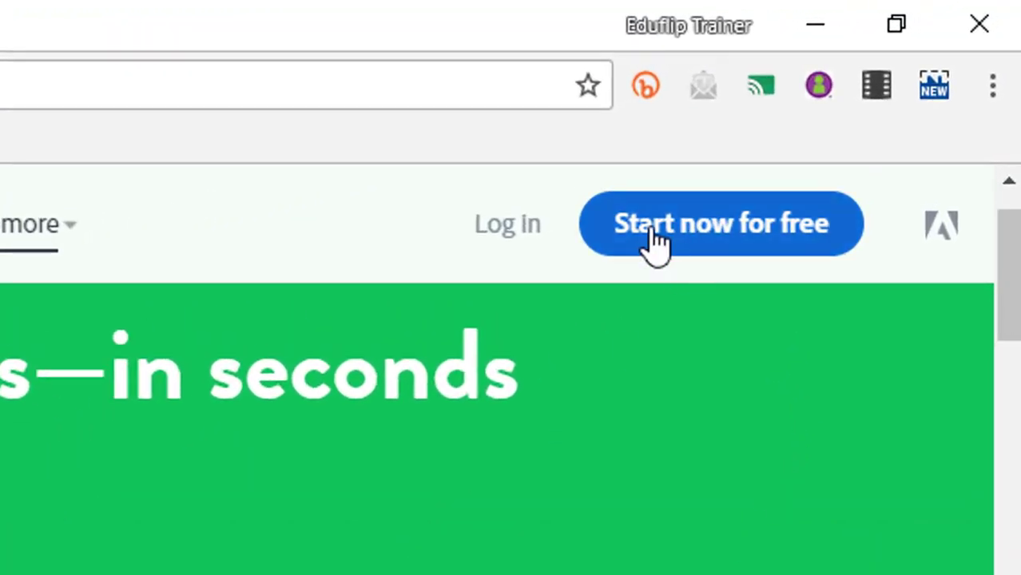
# Start using Adobe Spark for free and create a new Post project.
pyautogui.click(762, 231)
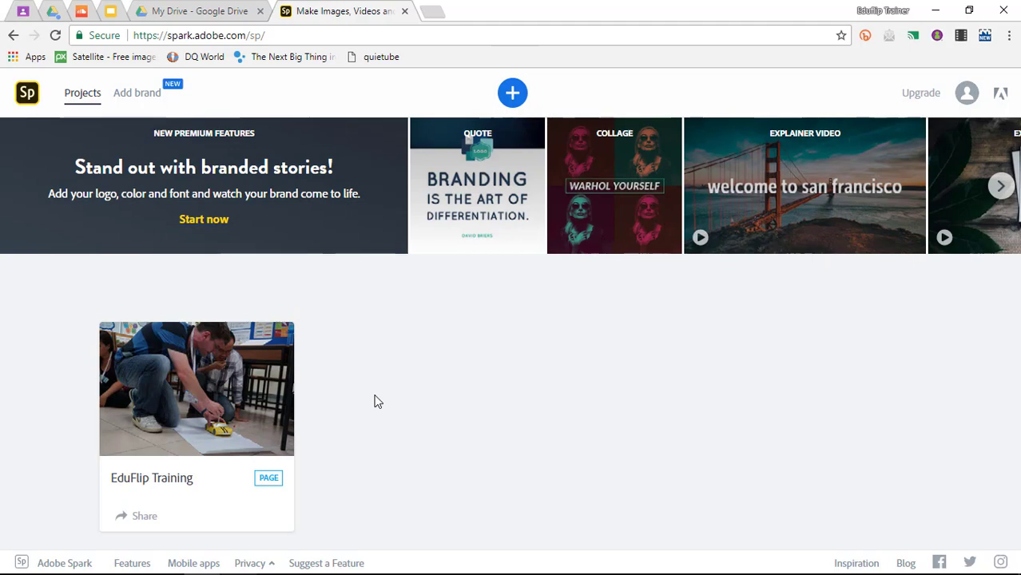
pyautogui.click(512, 95)
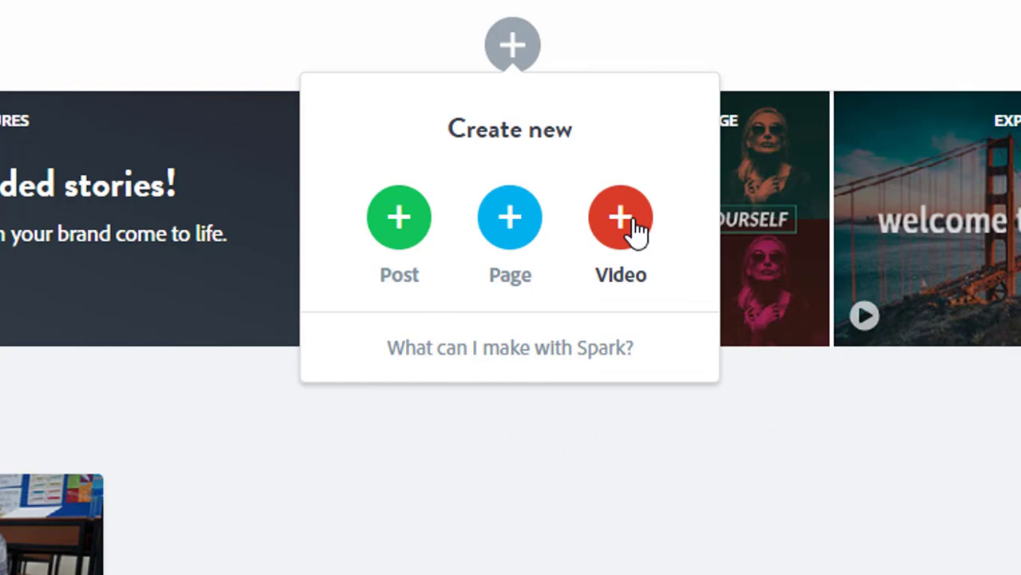
pyautogui.click(403, 224)
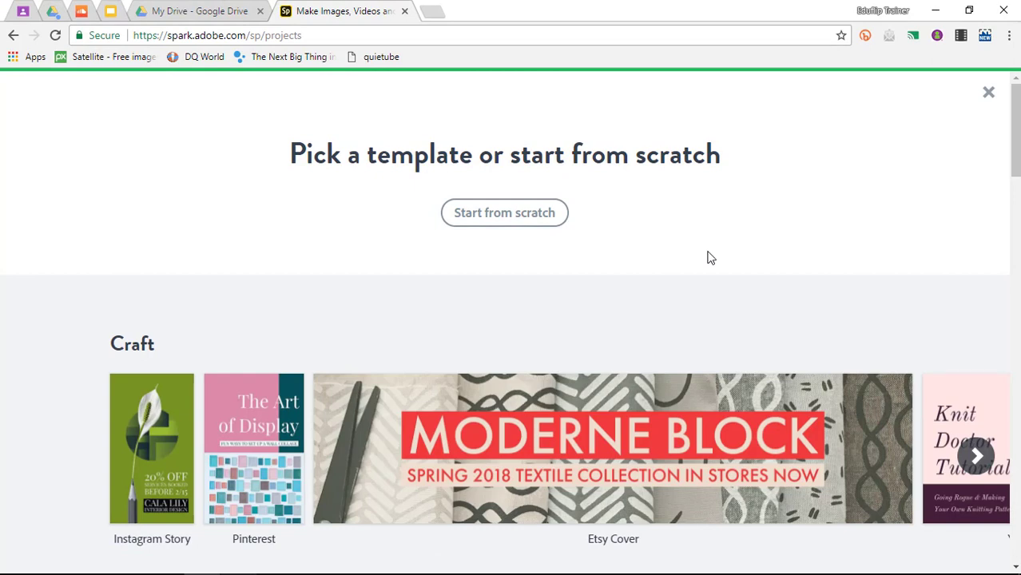
# Examine the Post template categories, such as Craft, Business, Food, Seasonal and Featured.
pyautogui.scroll(-3, 709, 257)
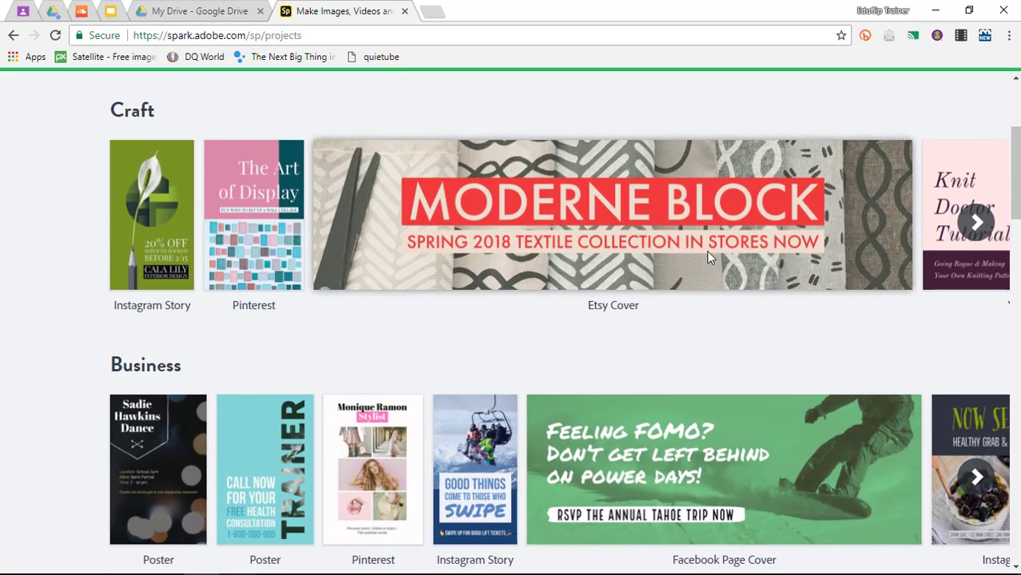
pyautogui.scroll(-2, 709, 258)
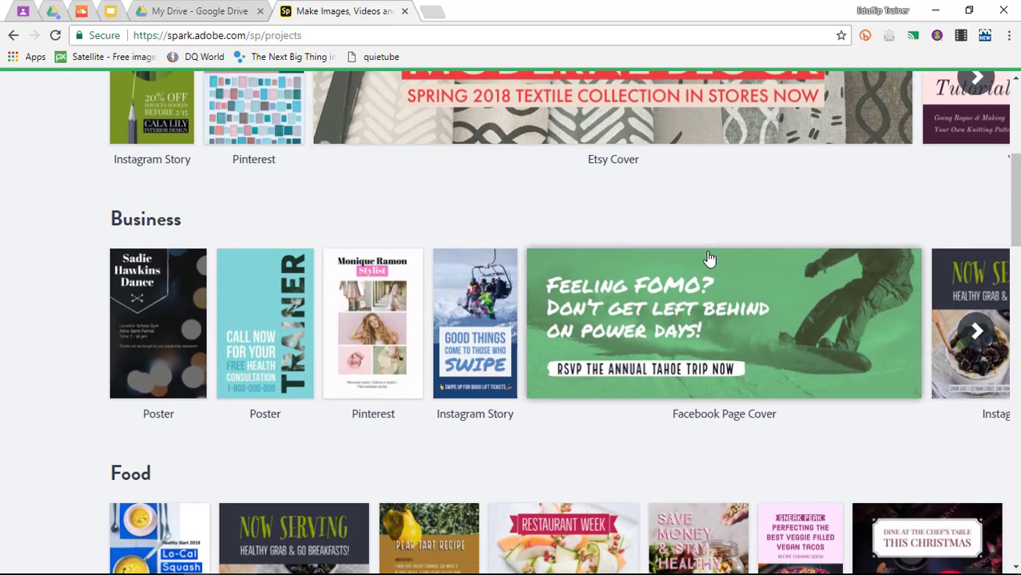
pyautogui.scroll(-6, 708, 258)
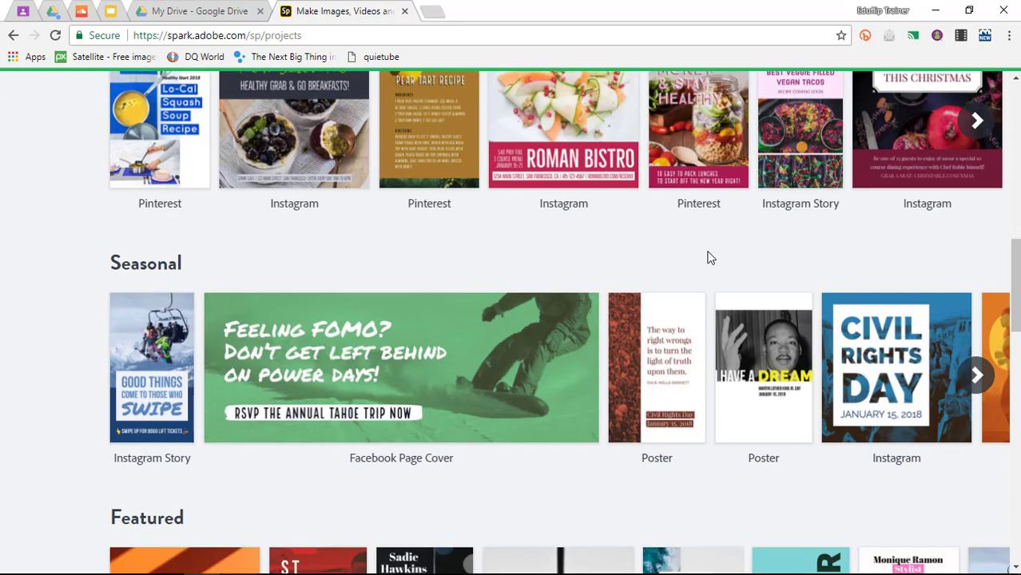
pyautogui.scroll(-3, 709, 257)
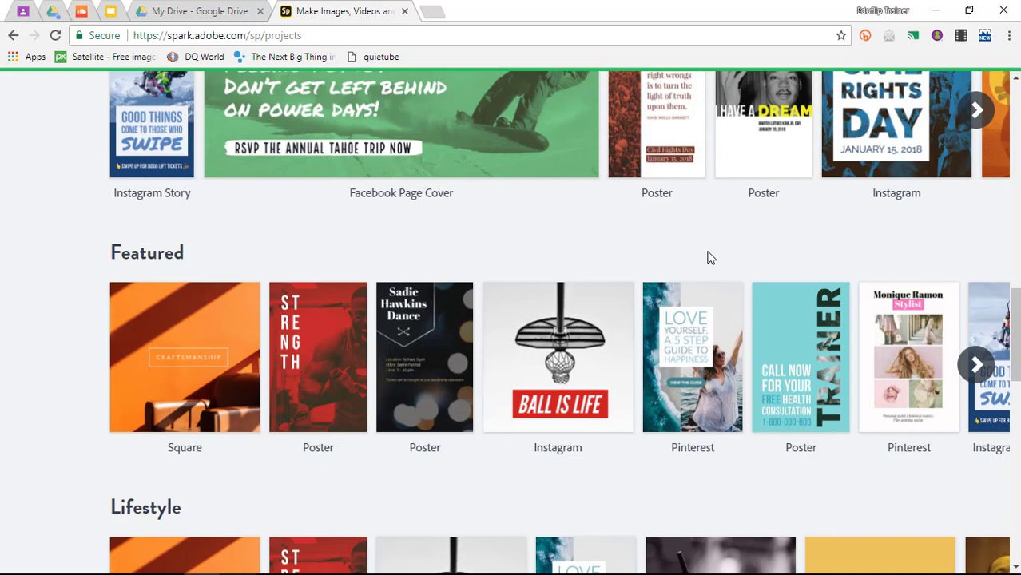
pyautogui.scroll(-6, 709, 258)
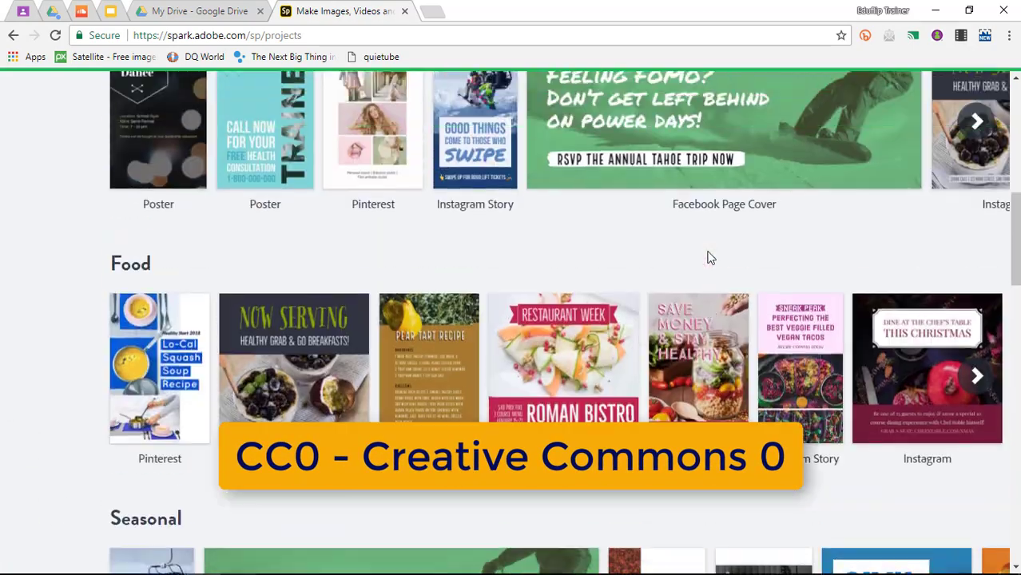
pyautogui.scroll(7, 708, 257)
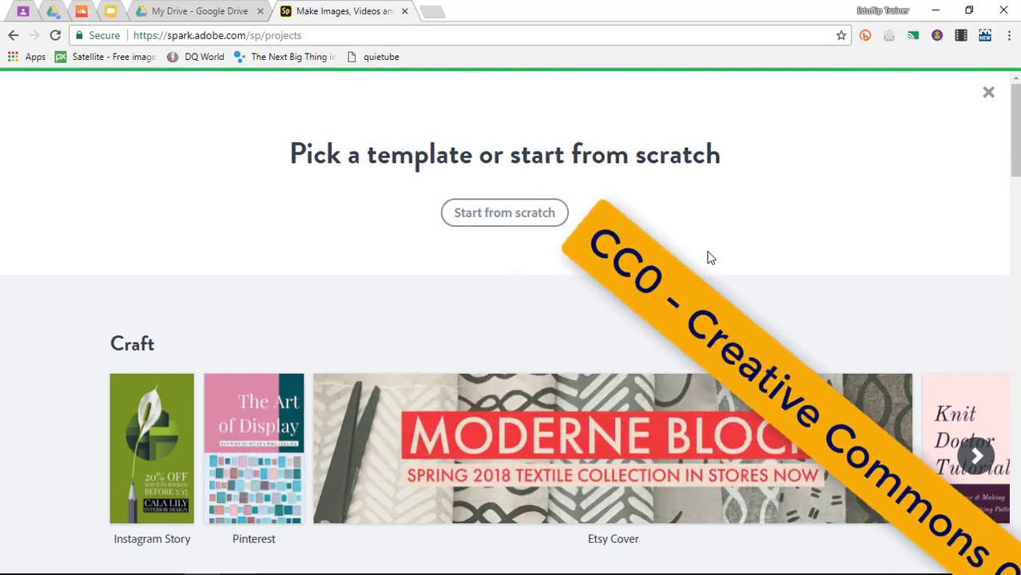
pyautogui.scroll(-1, 709, 257)
pyautogui.scroll(-5, 708, 258)
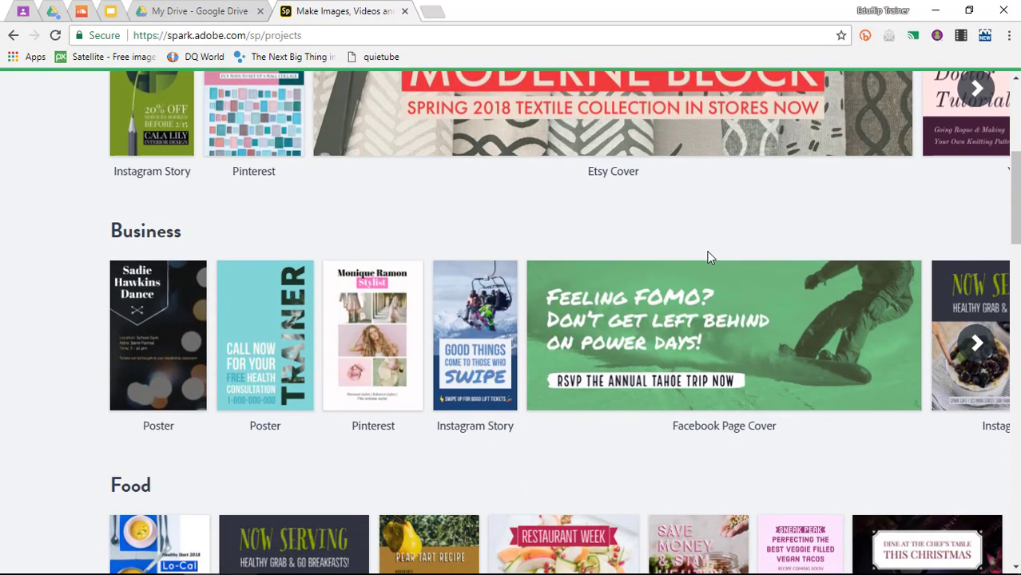
pyautogui.scroll(-1, 708, 257)
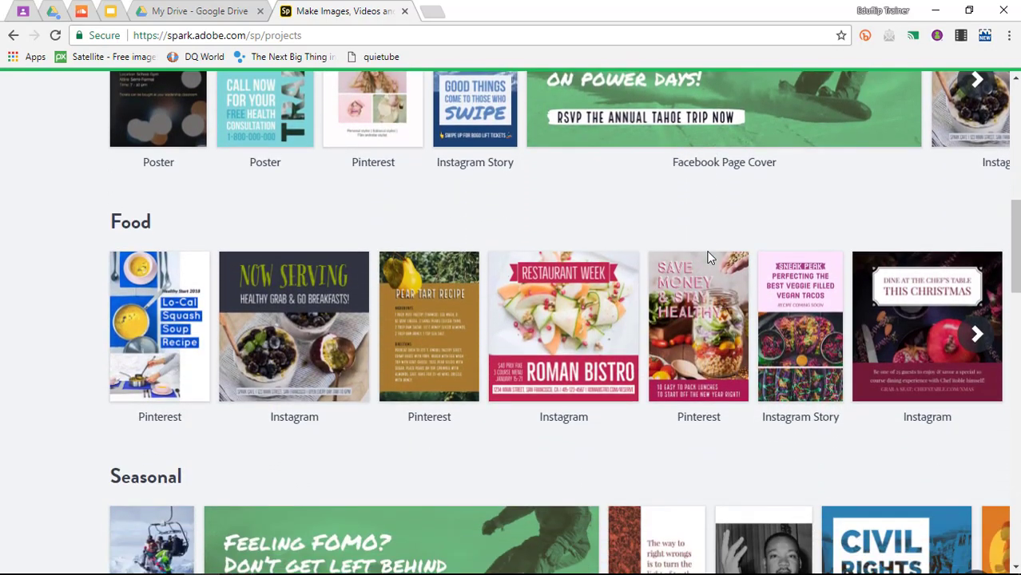
pyautogui.scroll(7, 709, 257)
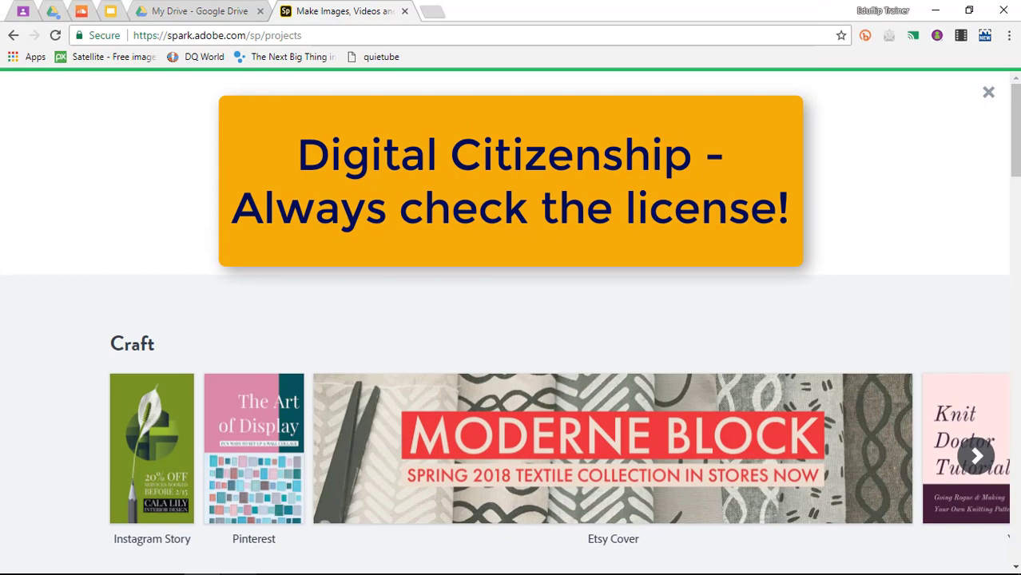
# Create the post from the Featured Instagram template with the basketball hoop and the words "Ball is Life".
pyautogui.scroll(-3, 708, 257)
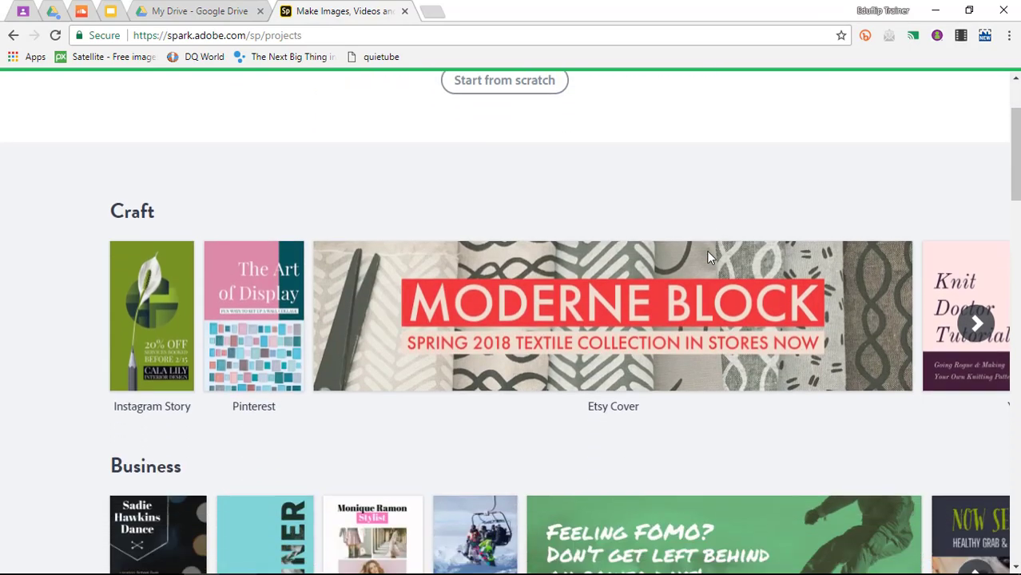
pyautogui.scroll(-1, 709, 258)
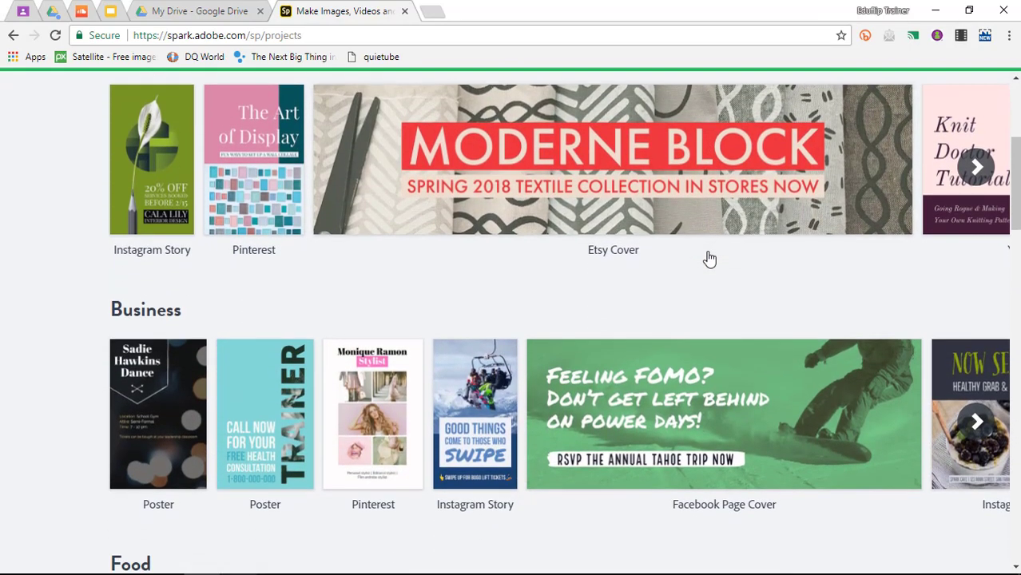
pyautogui.scroll(-5, 708, 257)
pyautogui.scroll(-7, 708, 257)
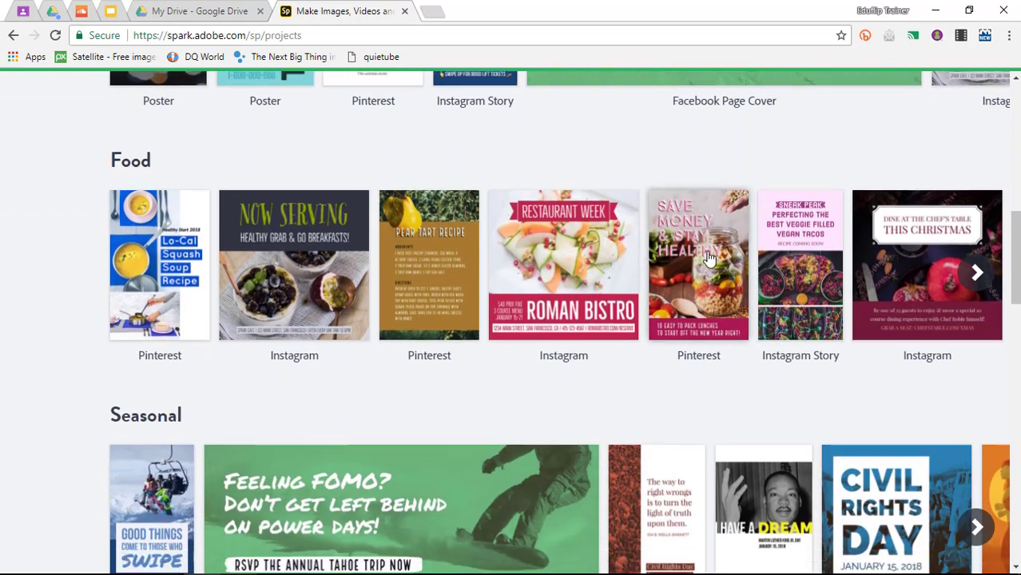
pyautogui.scroll(-3, 709, 257)
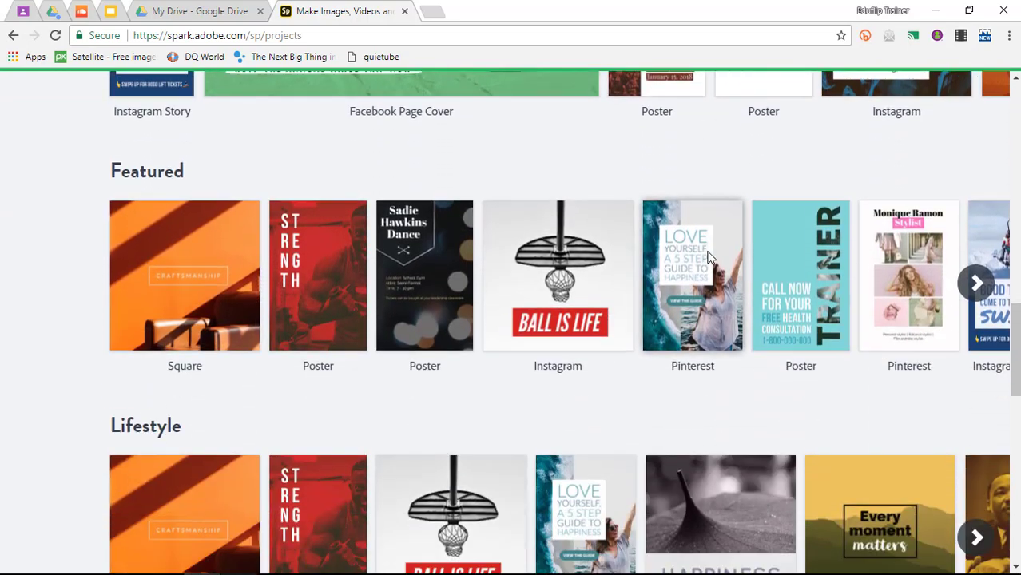
pyautogui.scroll(3, 708, 257)
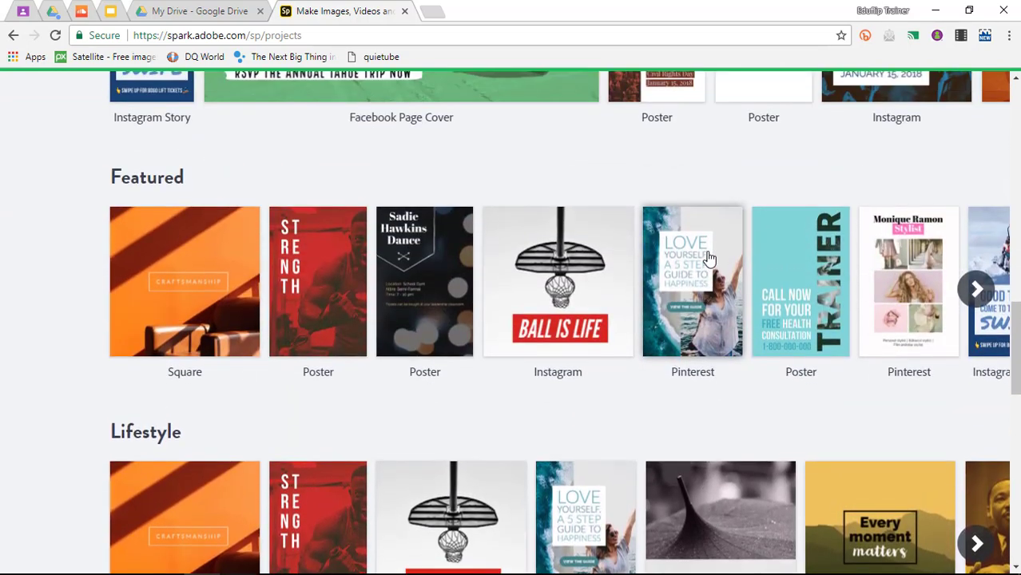
pyautogui.click(552, 284)
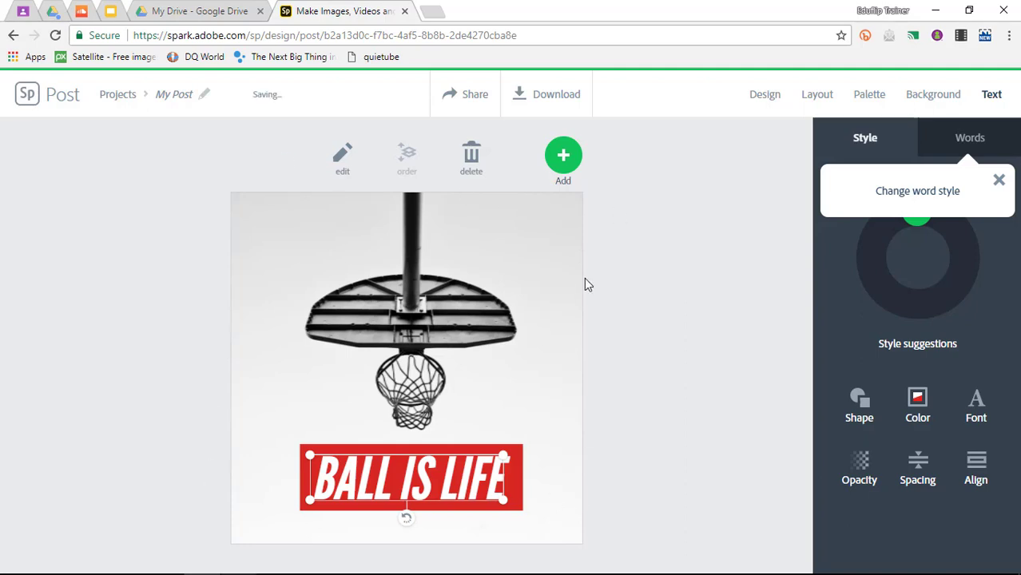
# Select the "Ball is Life" caption and the background photo in turn to view their editing options.
pyautogui.click(670, 270)
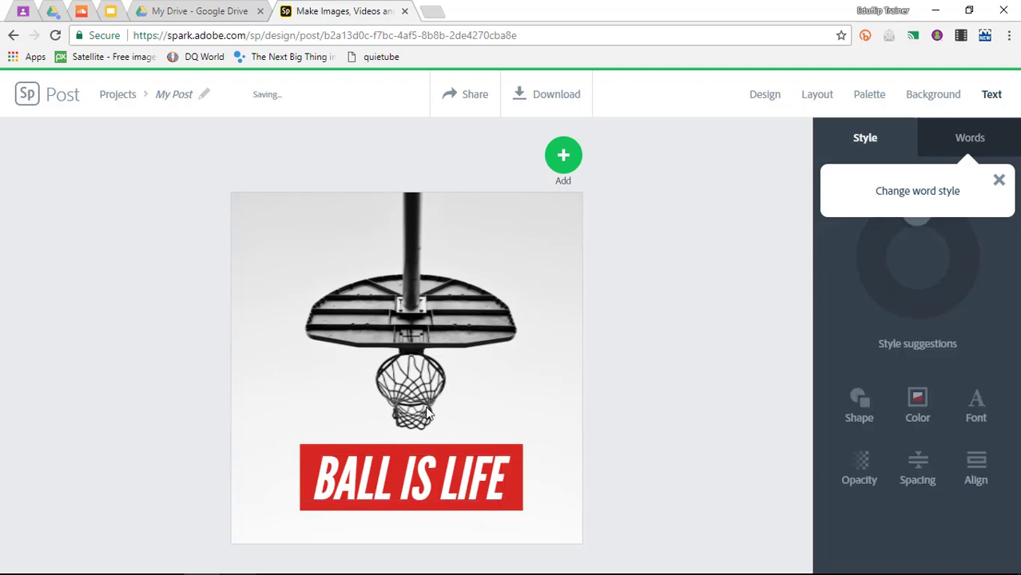
pyautogui.click(383, 496)
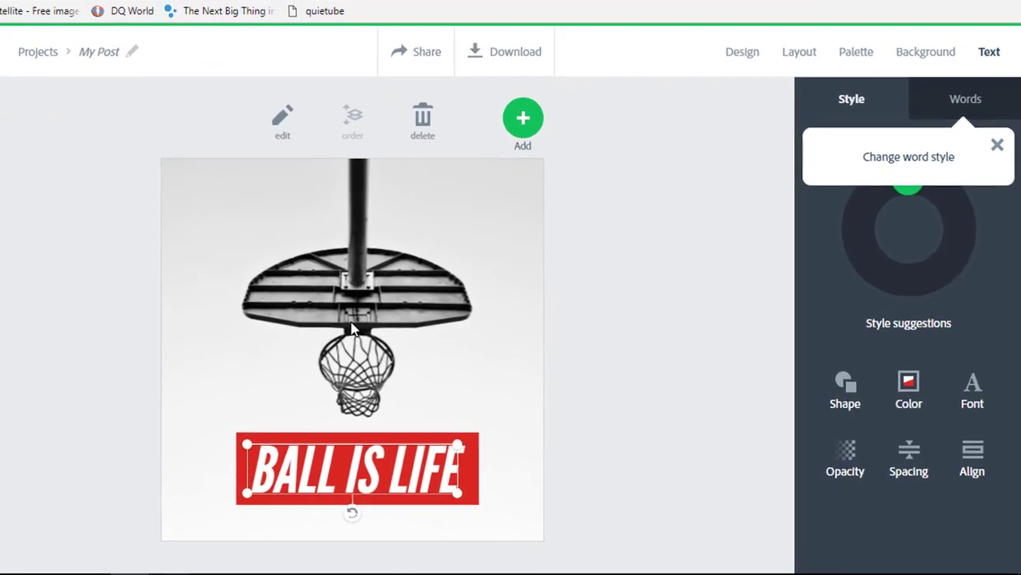
pyautogui.click(405, 342)
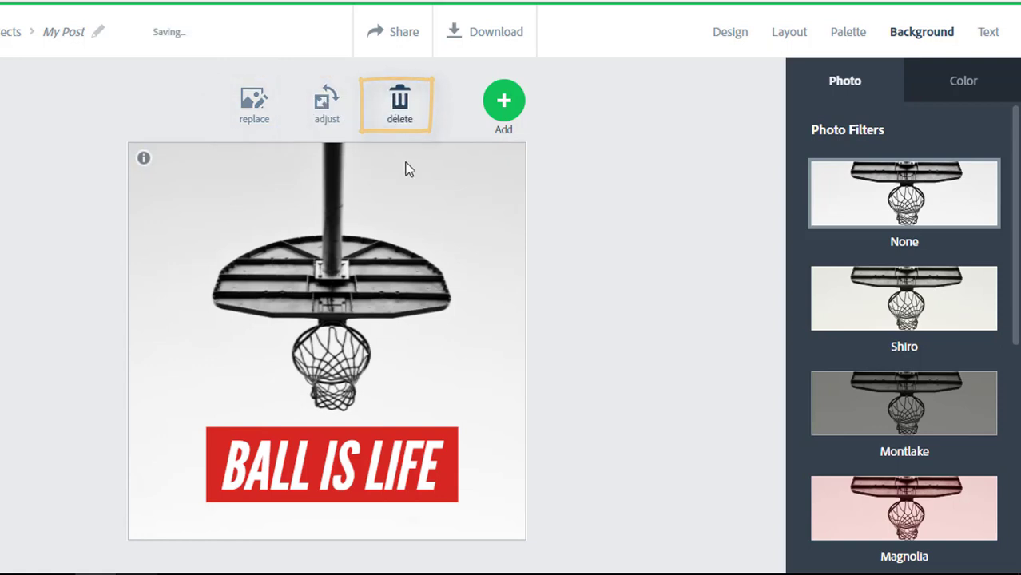
# Apply a different style suggestion to the "Ball is Life" caption and deselect it.
pyautogui.click(356, 462)
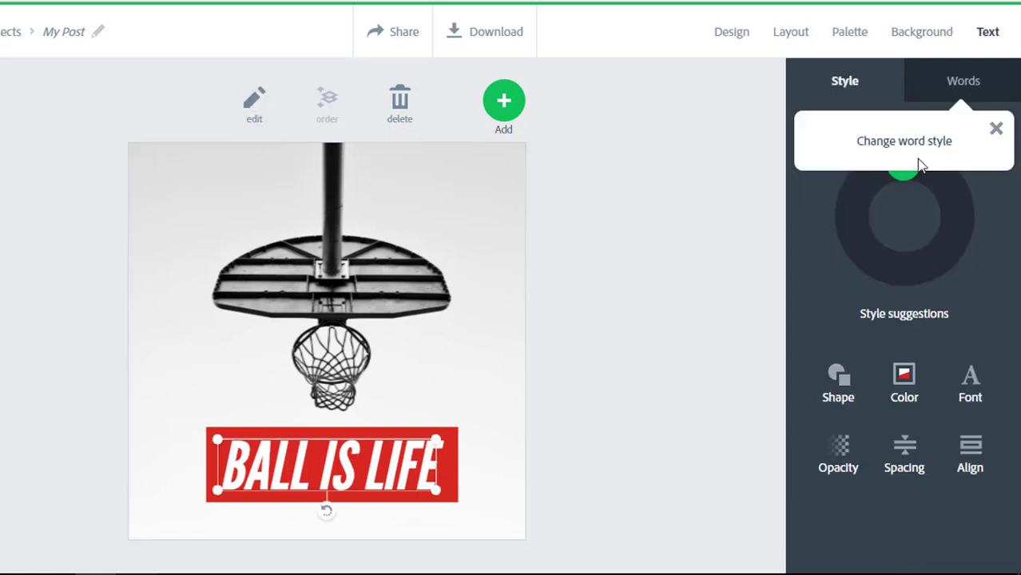
pyautogui.moveTo(912, 187)
pyautogui.mouseDown()
pyautogui.moveTo(936, 185)
pyautogui.moveTo(930, 238)
pyautogui.moveTo(903, 251)
pyautogui.moveTo(890, 235)
pyautogui.moveTo(898, 198)
pyautogui.moveTo(887, 194)
pyautogui.moveTo(878, 221)
pyautogui.moveTo(909, 257)
pyautogui.moveTo(928, 237)
pyautogui.moveTo(923, 199)
pyautogui.mouseUp()
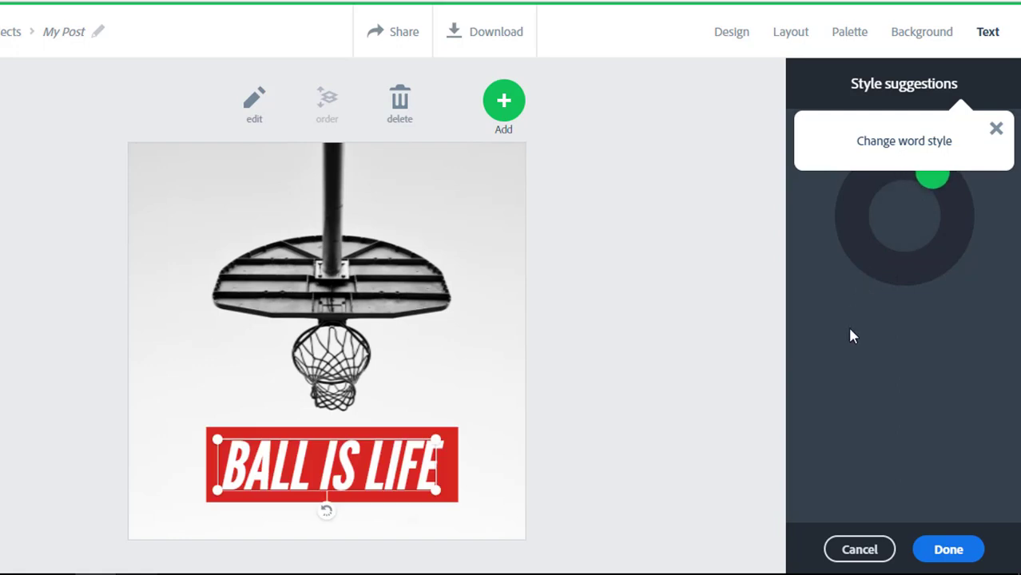
pyautogui.click(743, 254)
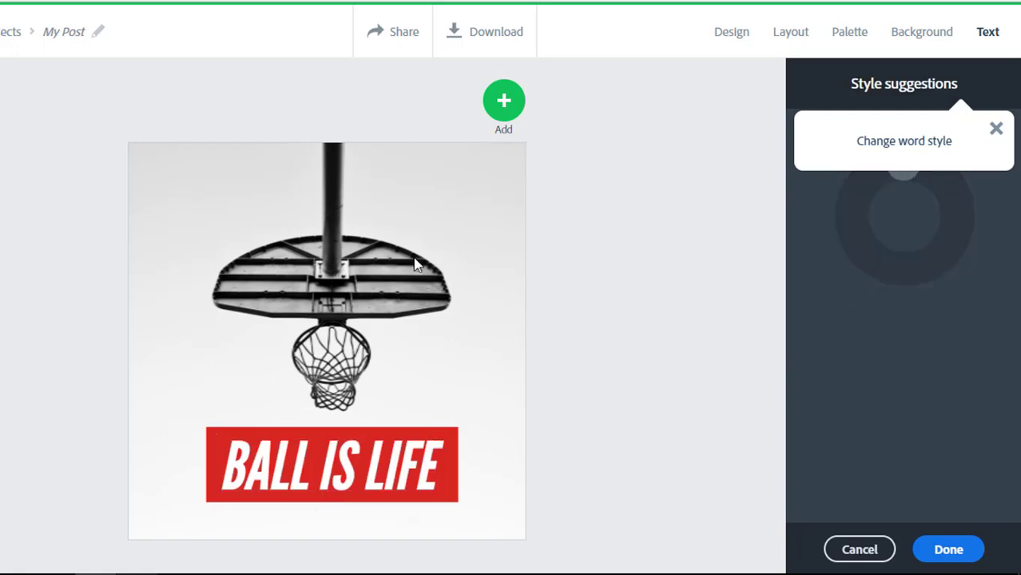
# Search the free photos for "school" to replace the basketball hoop background photo.
pyautogui.click(317, 218)
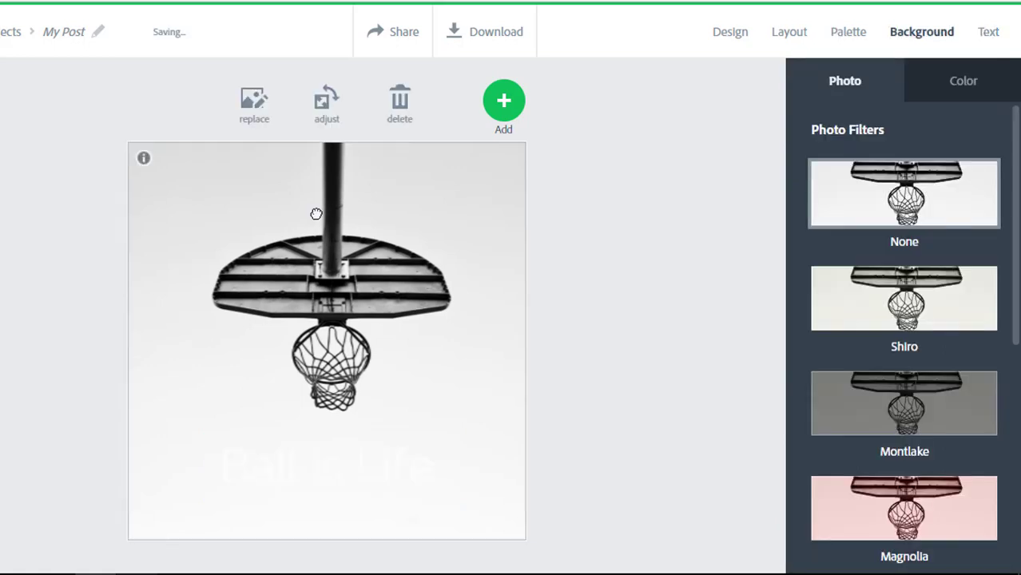
pyautogui.click(255, 111)
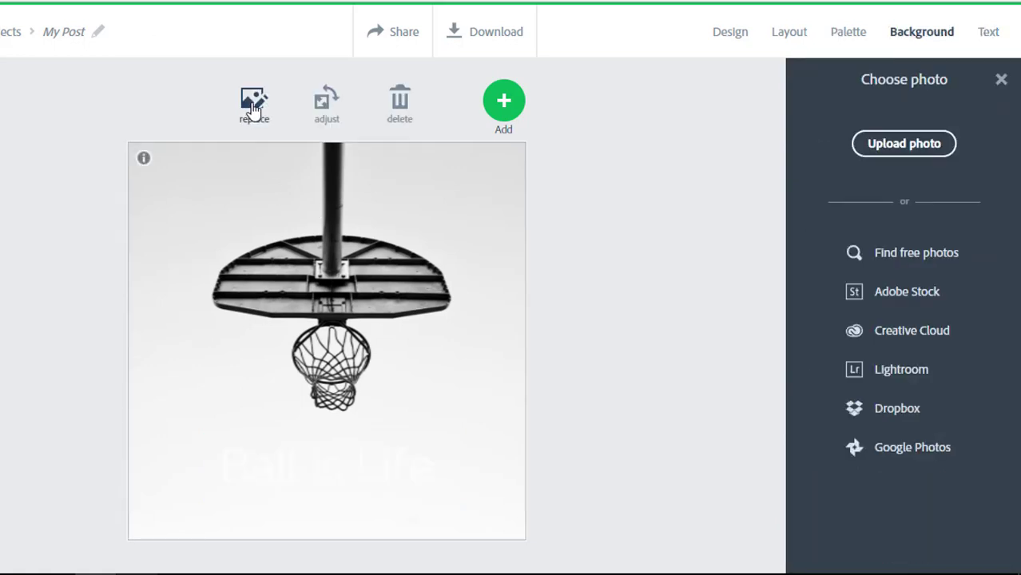
pyautogui.click(923, 259)
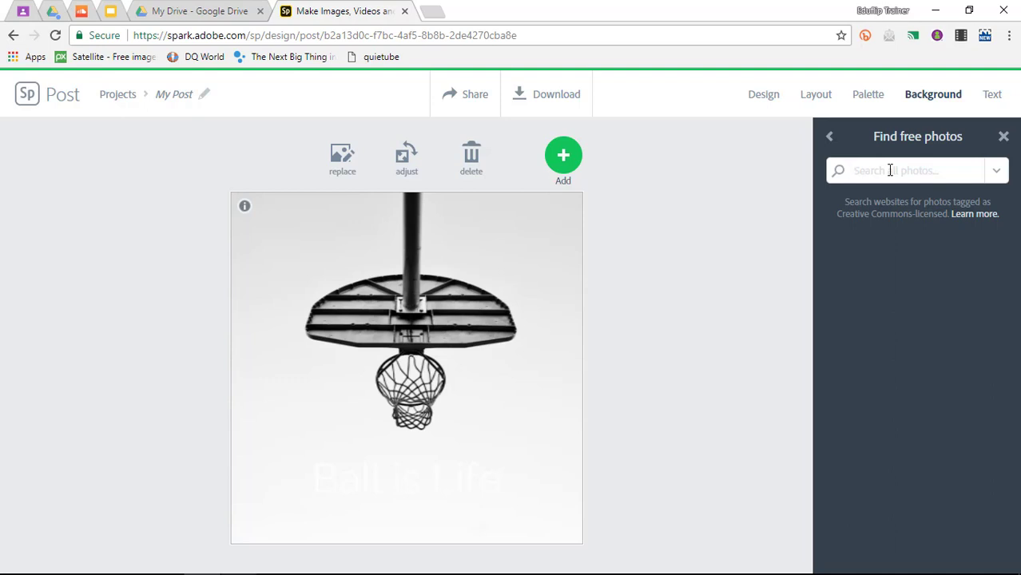
pyautogui.write('school')
pyautogui.press('Return')
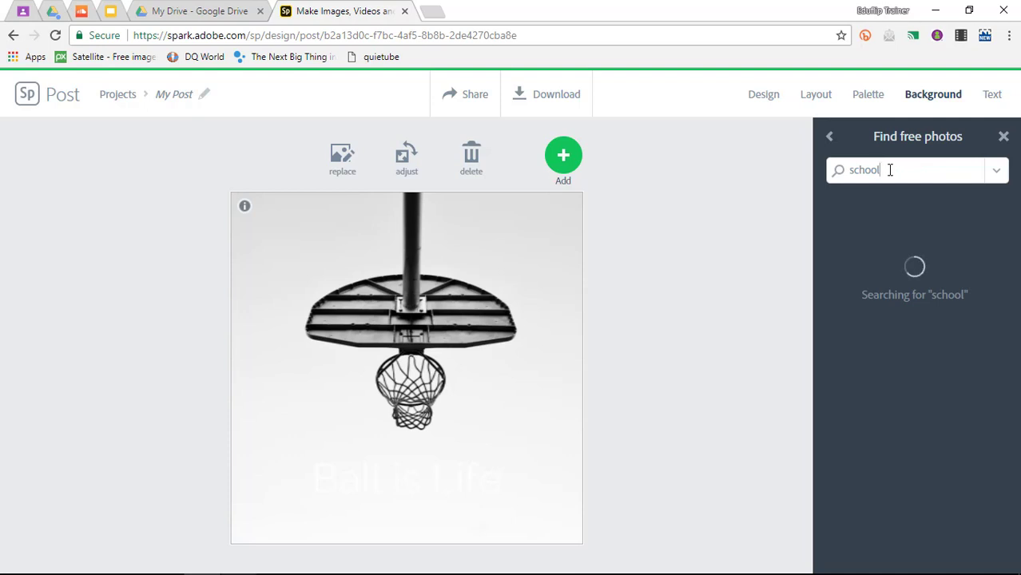
# Replace the background with the photo of the girl in the orange dress and shift it rightwards within the frame.
pyautogui.scroll(-10, 911, 270)
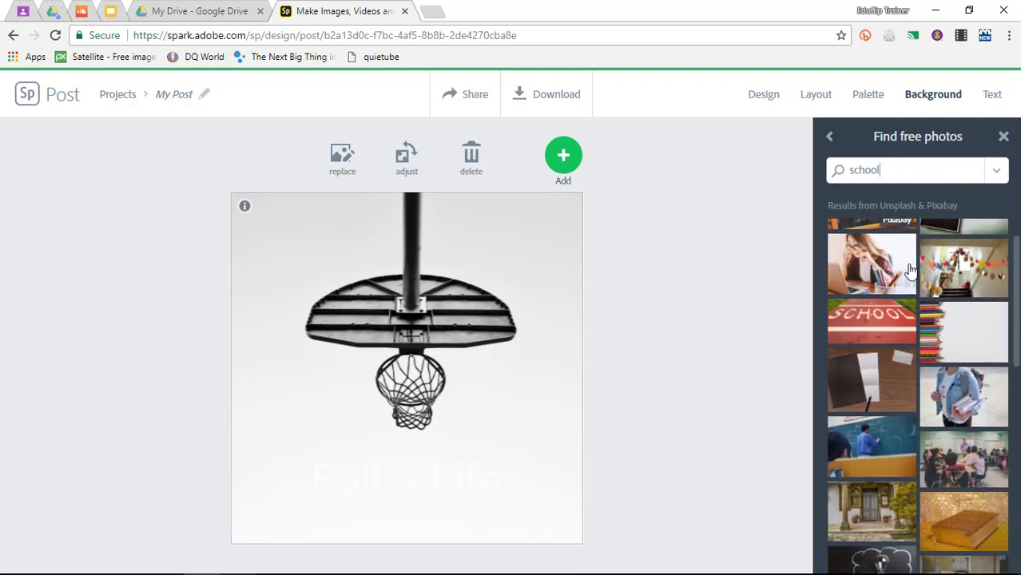
pyautogui.scroll(-5, 911, 270)
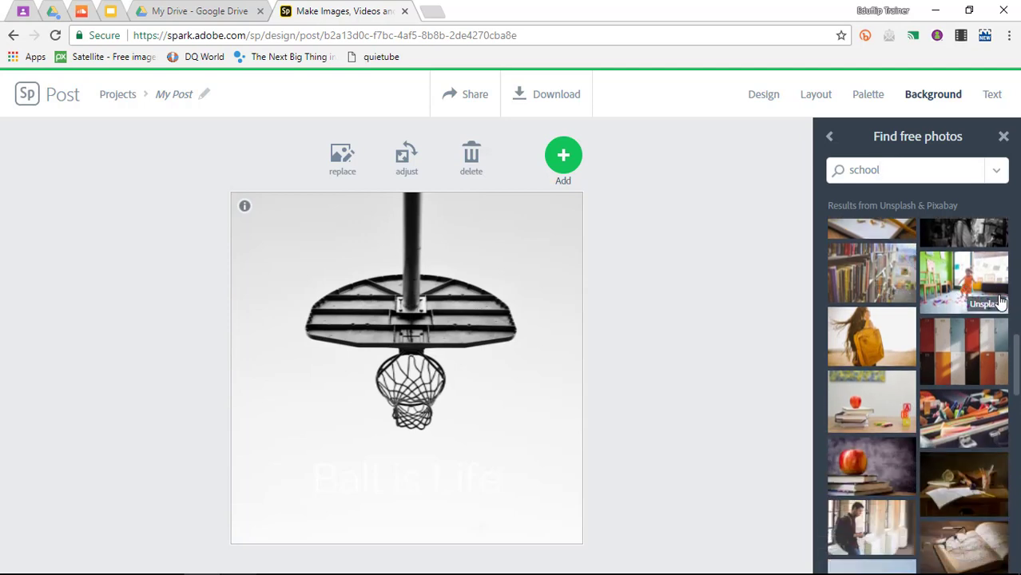
pyautogui.click(965, 277)
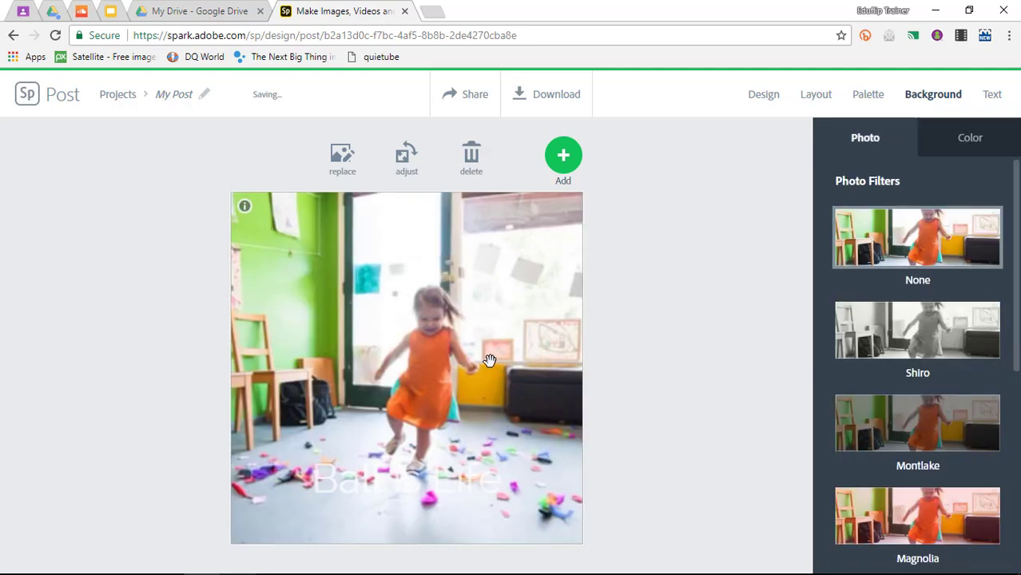
pyautogui.moveTo(489, 361); pyautogui.dragTo(564, 362)
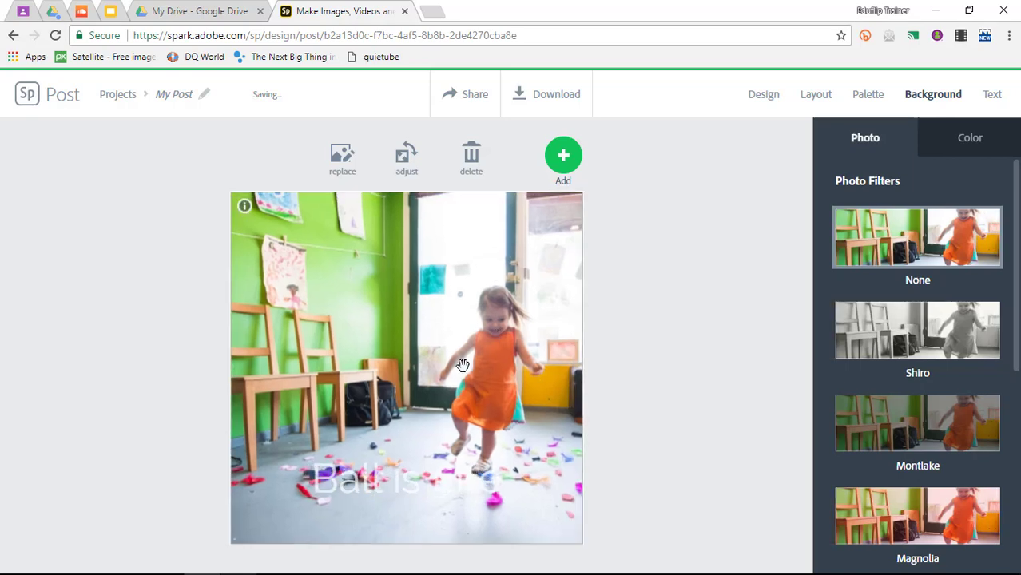
# Replace the "Ball is Life" caption text with "Life is more Fun with PLAY!".
pyautogui.click(415, 481)
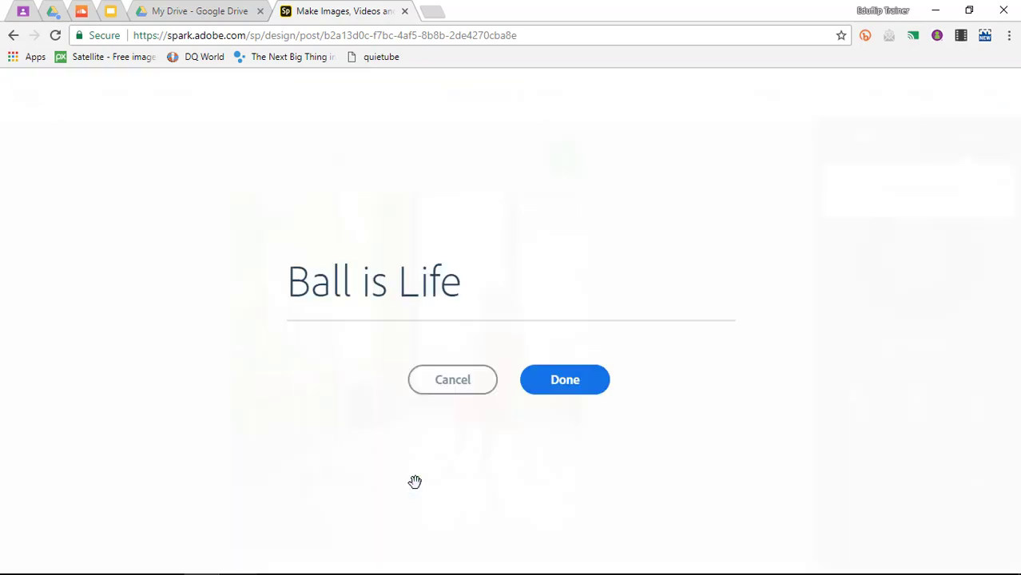
pyautogui.tripleClick(396, 274)
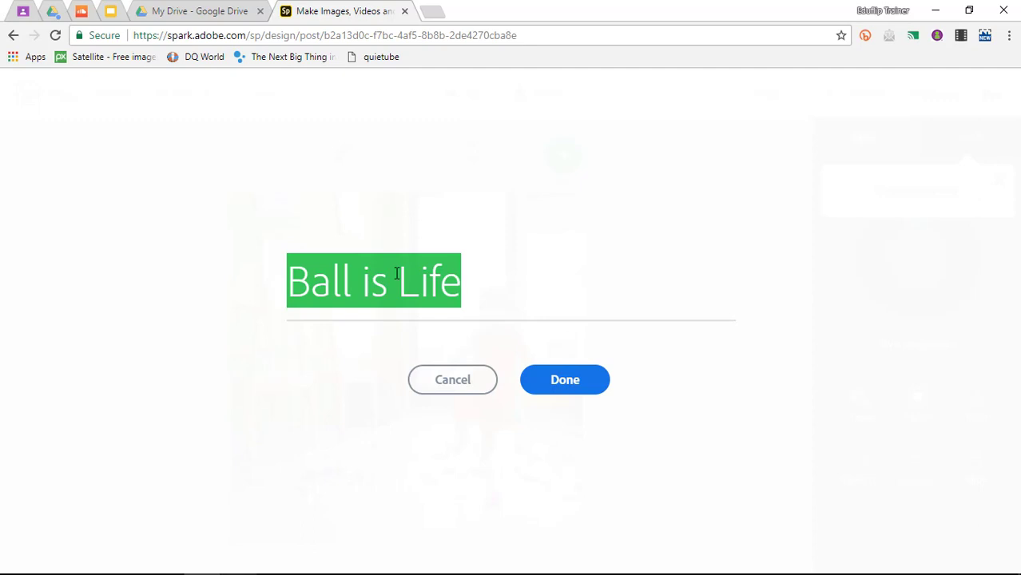
pyautogui.write('Life ')
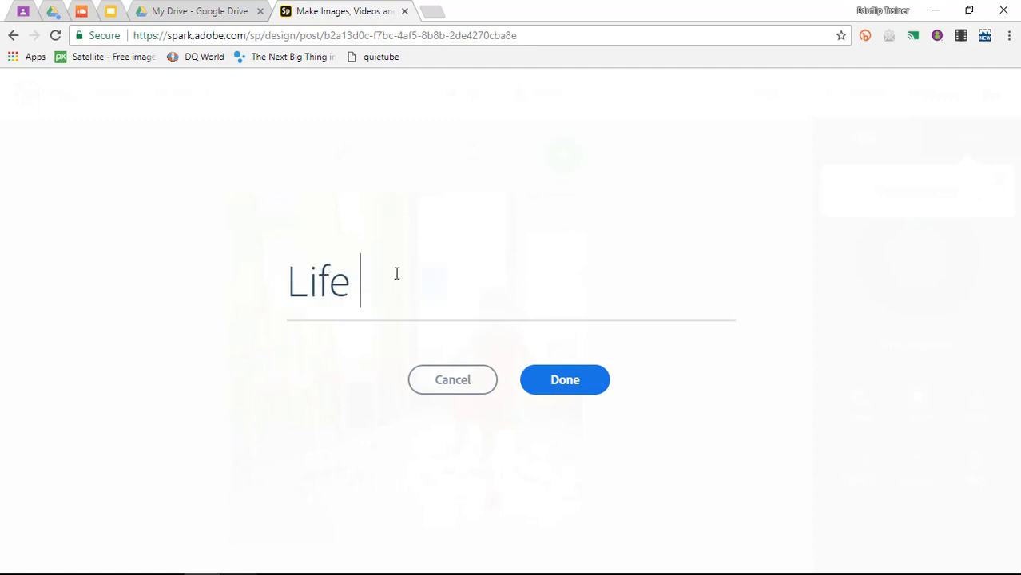
pyautogui.write('is')
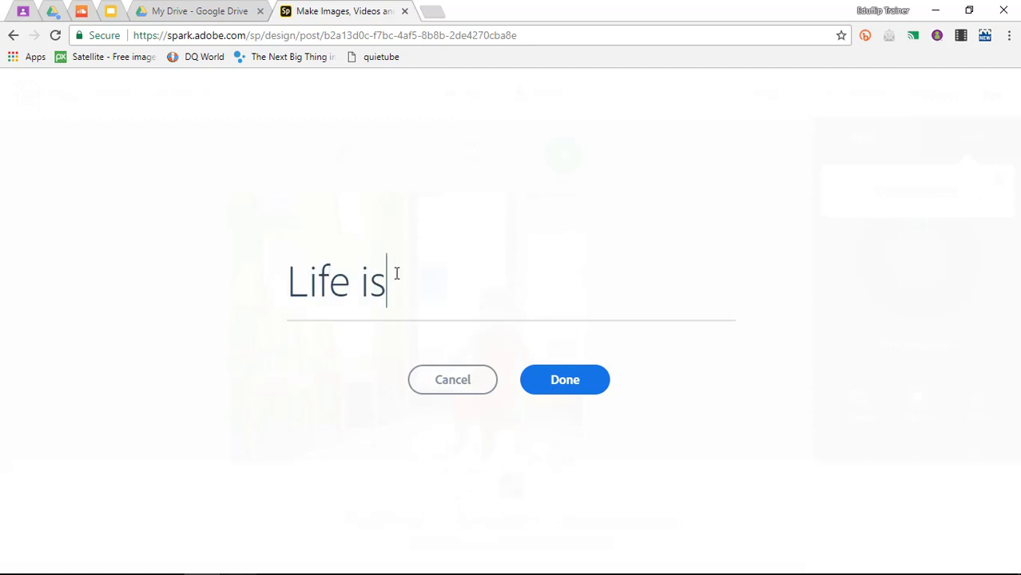
pyautogui.write(' more Fun with')
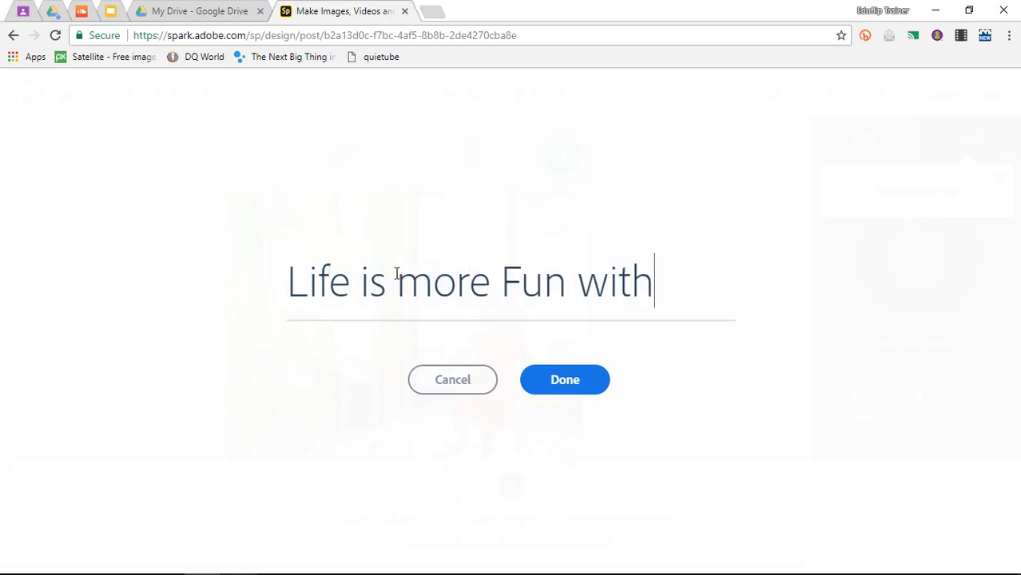
pyautogui.write(' PLAY!')
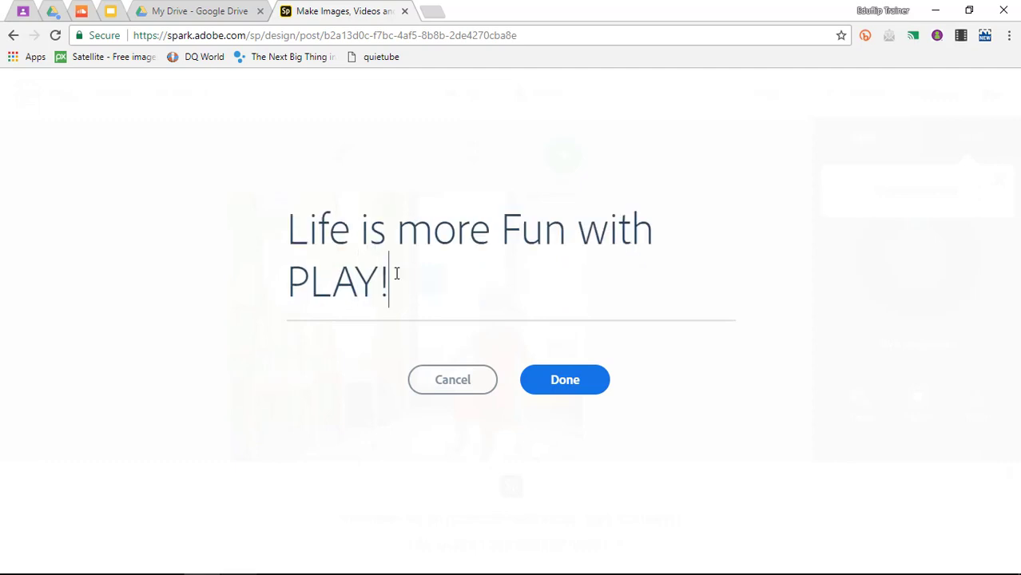
pyautogui.click(559, 388)
pyautogui.click(1008, 476)
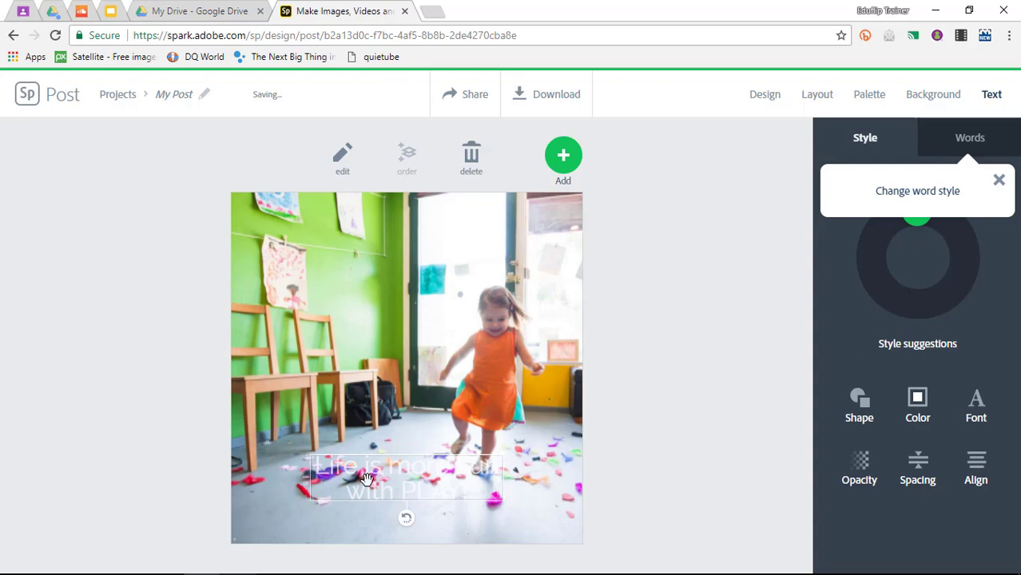
# Move the caption to the upper part of the photo and apply the bold, condensed red style suggestion to it.
pyautogui.moveTo(366, 480); pyautogui.dragTo(342, 245)
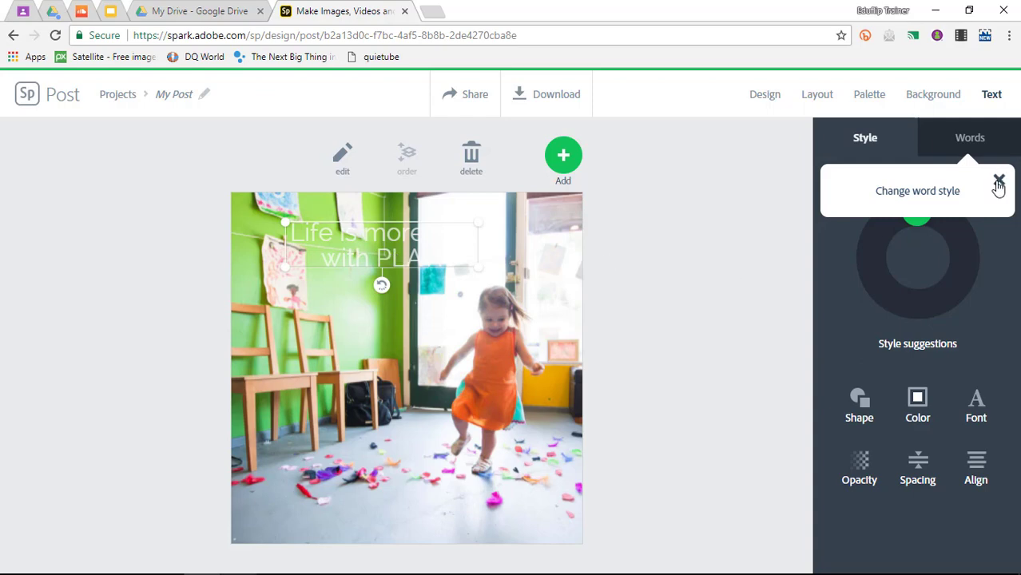
pyautogui.click(999, 184)
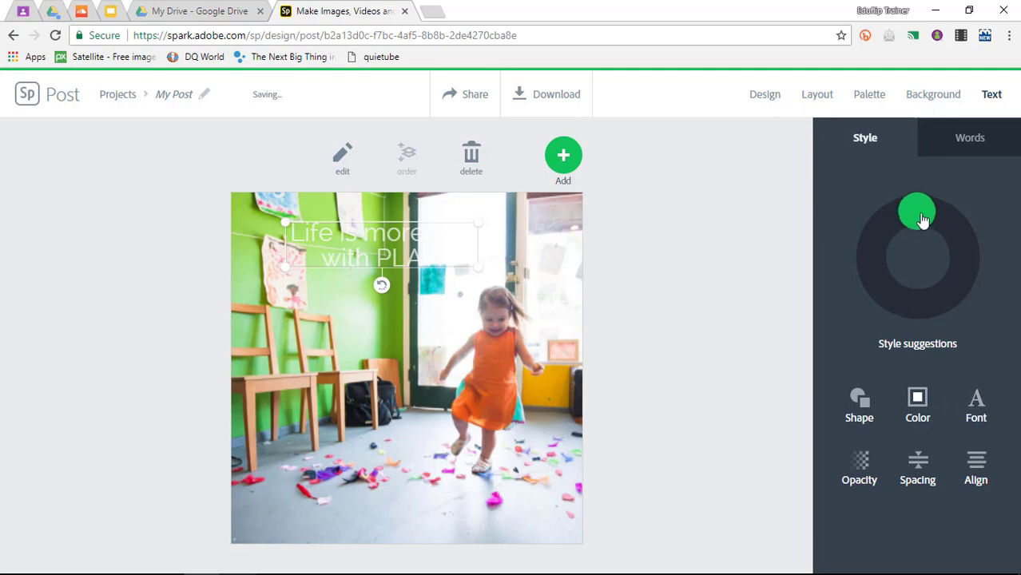
pyautogui.moveTo(923, 220); pyautogui.dragTo(903, 291)
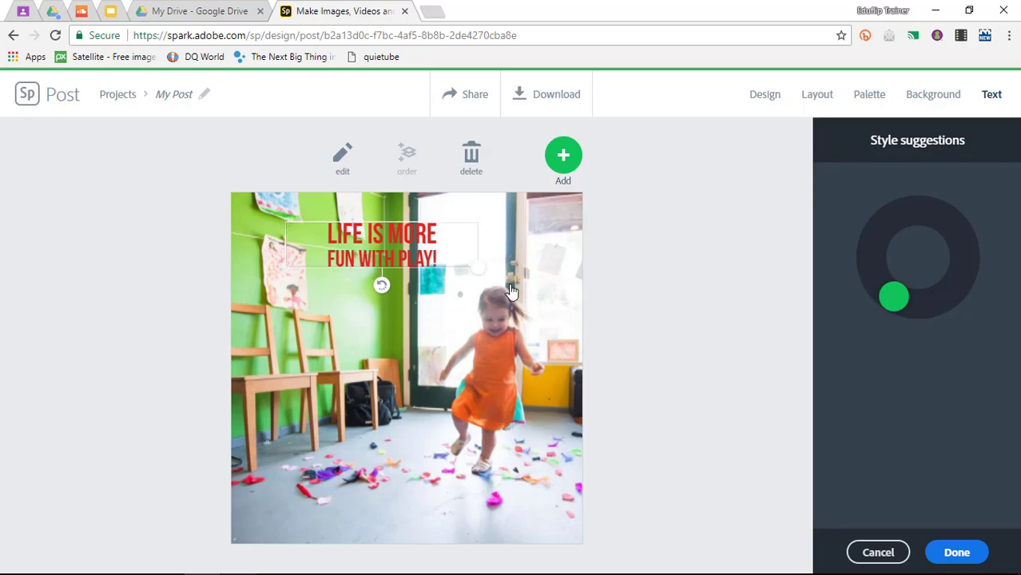
# Move the restyled caption down to the bottom centre of the photo, below the girl, and deselect it.
pyautogui.click(384, 233)
pyautogui.moveTo(385, 234); pyautogui.dragTo(395, 482)
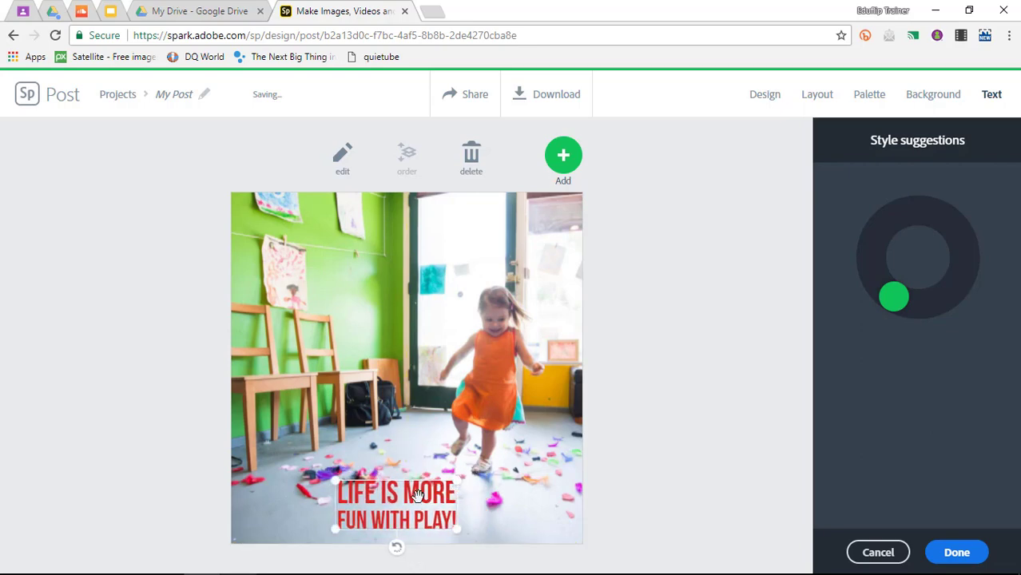
pyautogui.click(689, 359)
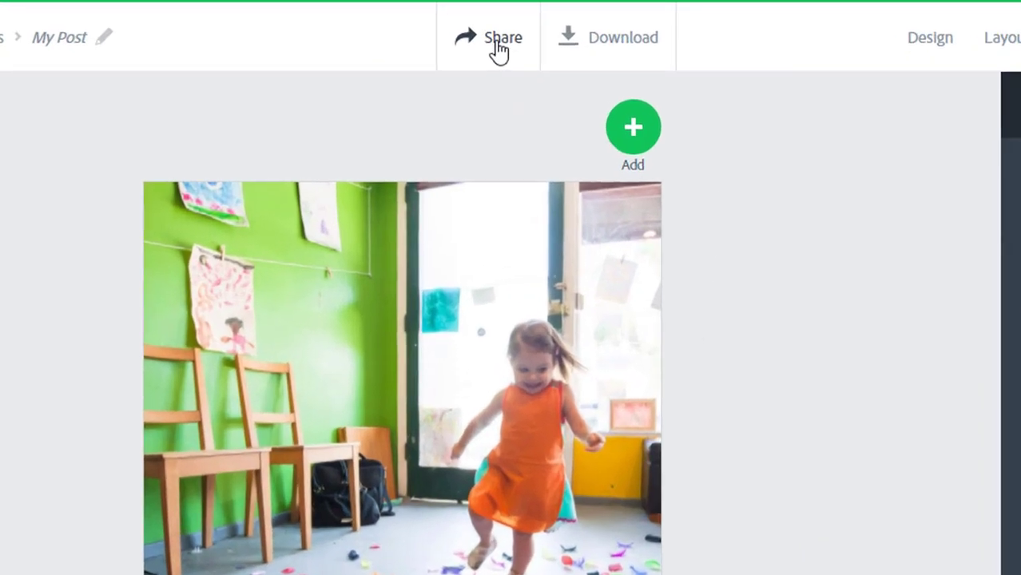
# Examine the post's sharing settings and the available publishing categories, leaving the post unpublished.
pyautogui.click(499, 47)
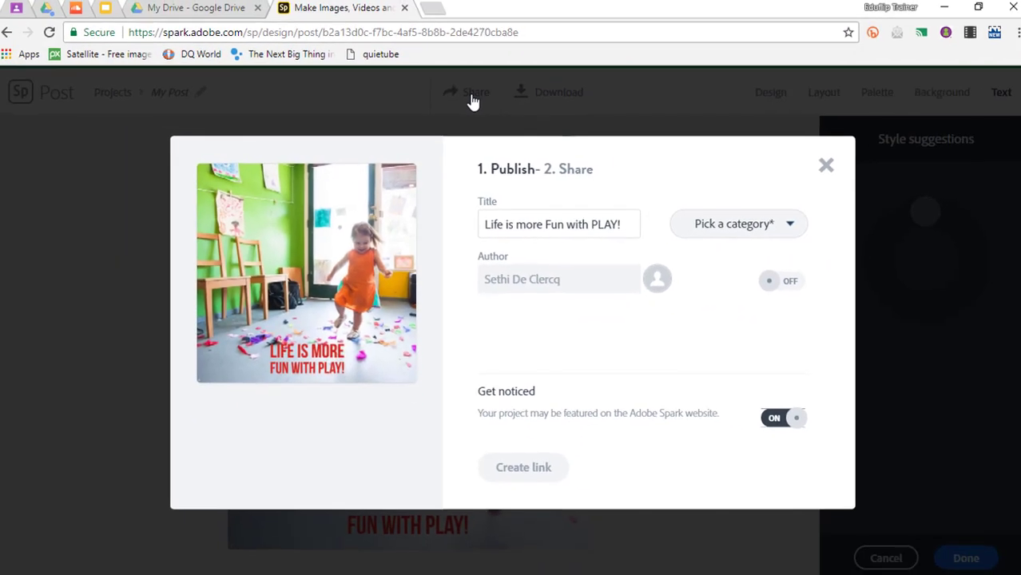
pyautogui.click(739, 233)
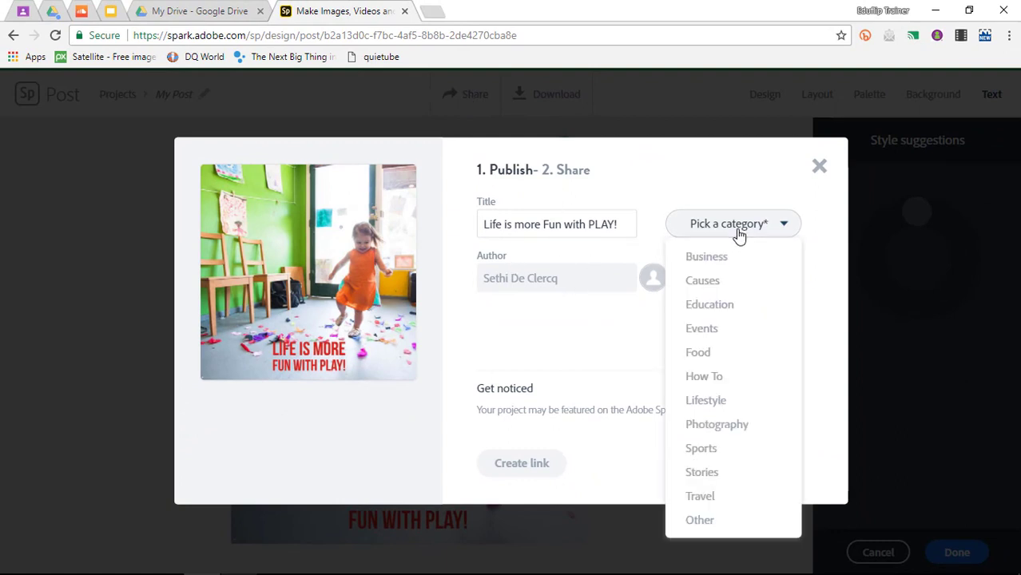
pyautogui.click(628, 337)
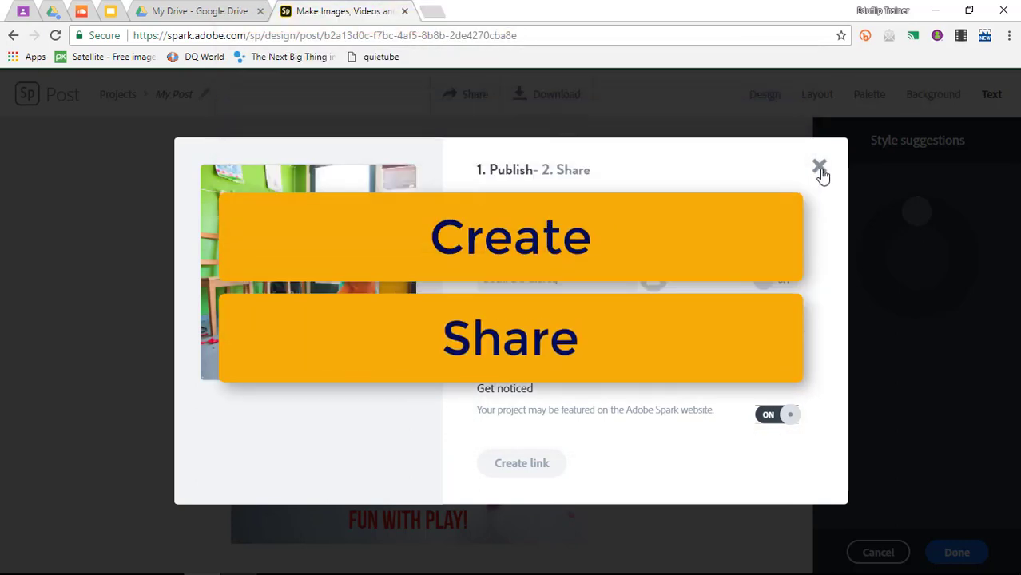
pyautogui.click(821, 170)
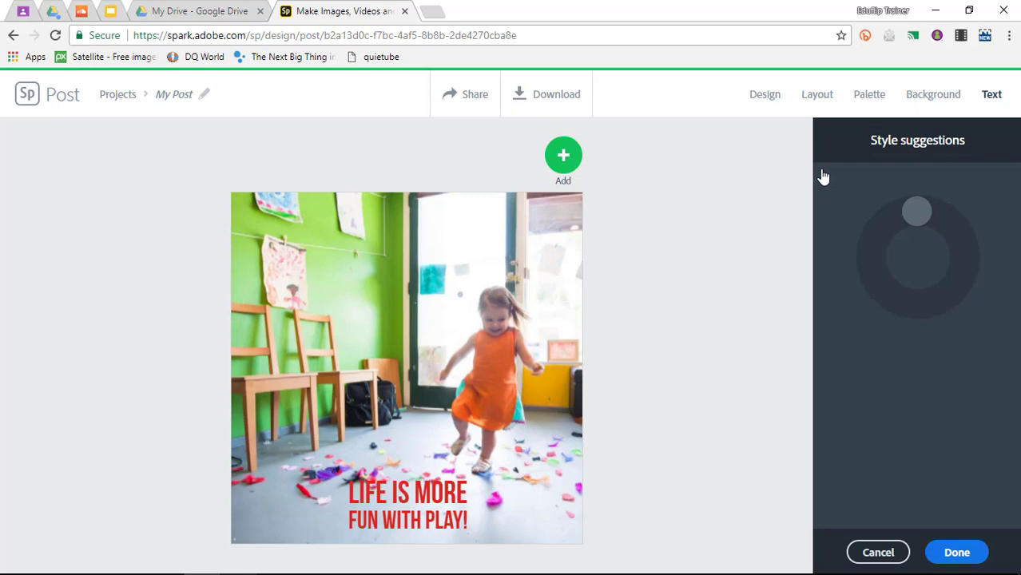
# Download the finished post as a JPG image and open the downloaded file.
pyautogui.click(552, 100)
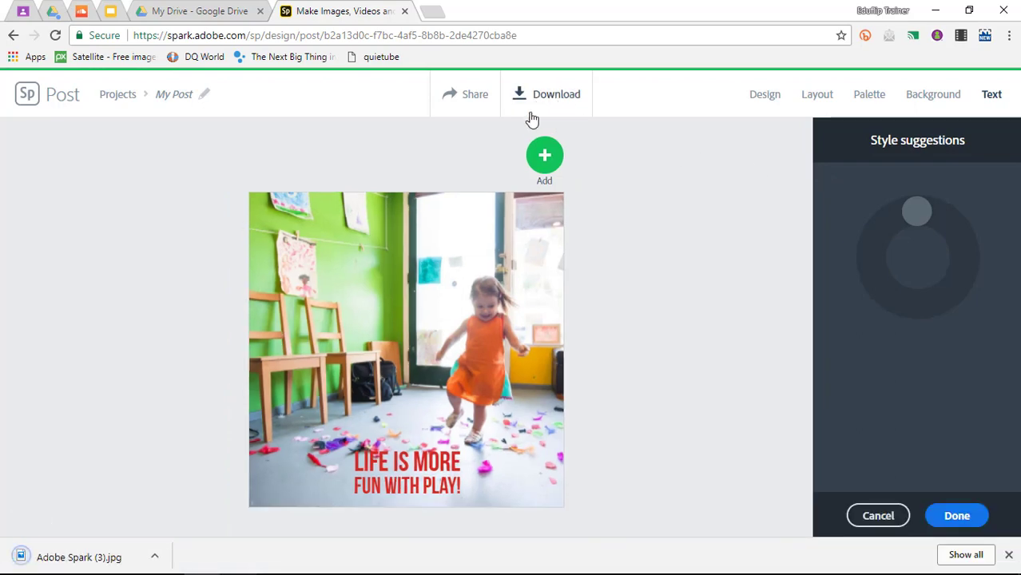
pyautogui.click(53, 557)
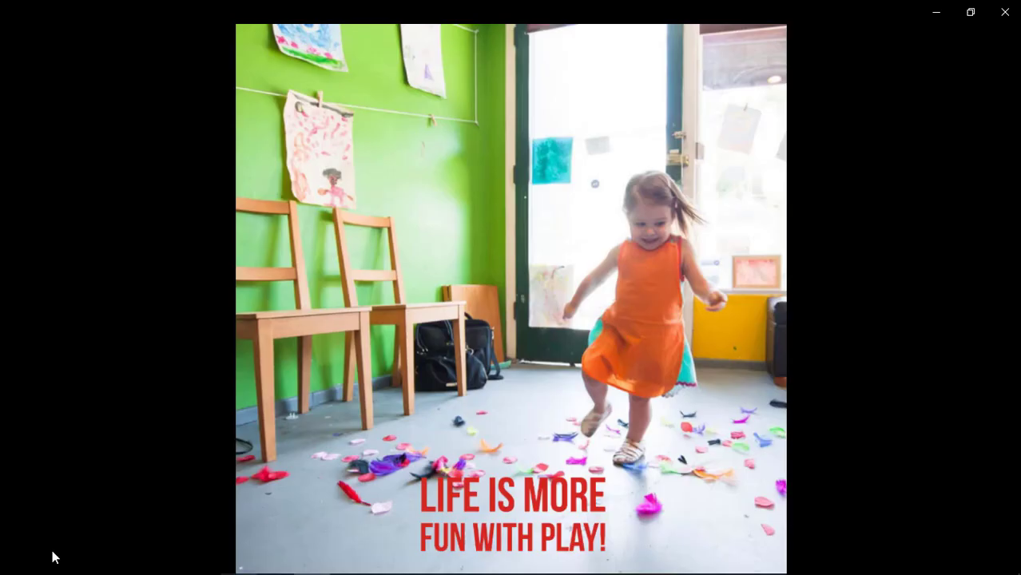